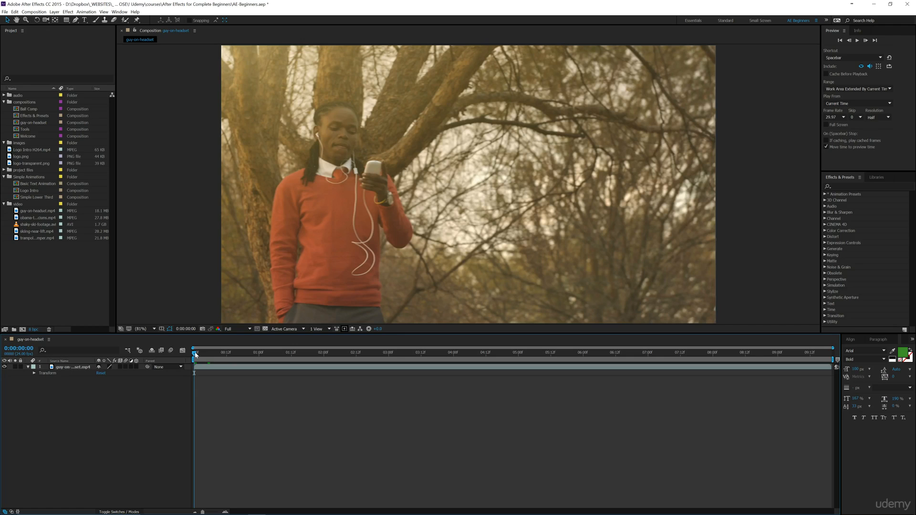
Find CC Radial Blur by searching the effects for "rad" and apply it to the guy-on-headset.mp4 layer at 0:00:02:05
left_click_drag(194, 354, 339, 361)
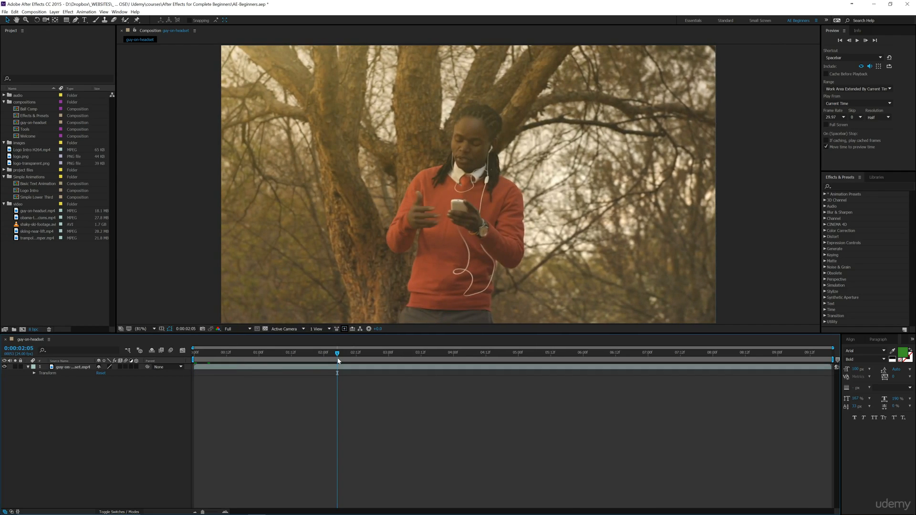
left_click(854, 187)
type("rad")
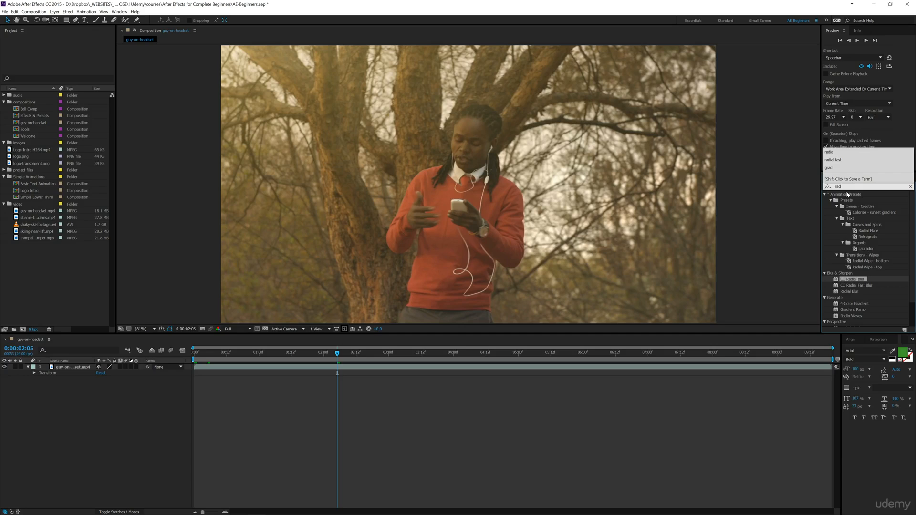
left_click(854, 280)
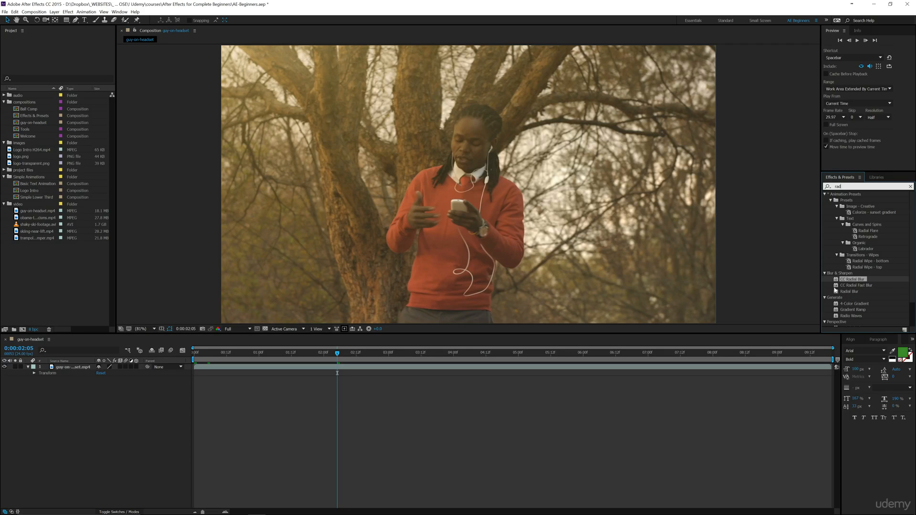
left_click_drag(852, 281, 74, 371)
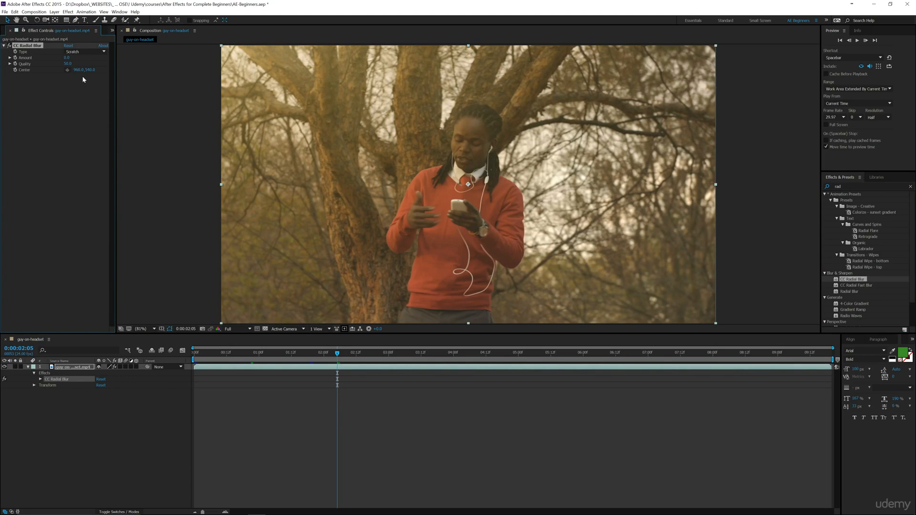
Set the CC Radial Blur type to Fading Zoom and its Amount to 100
left_click(102, 53)
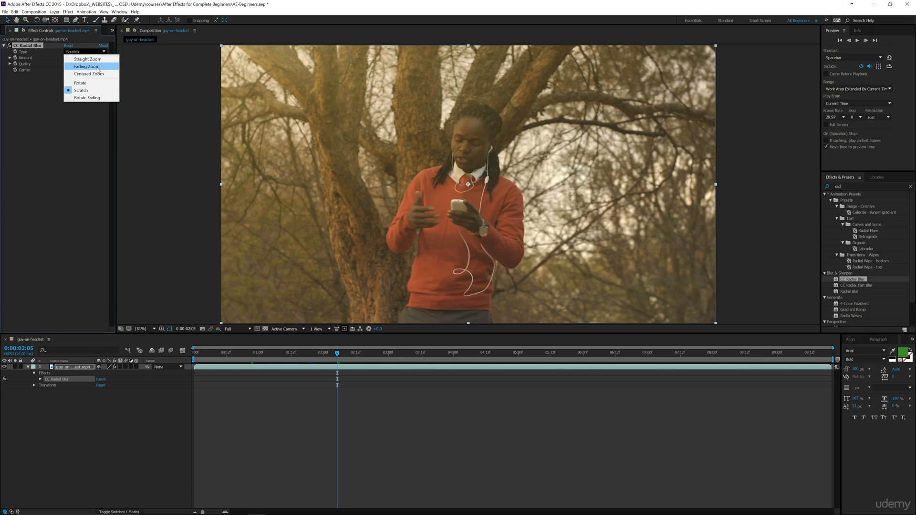
left_click(98, 67)
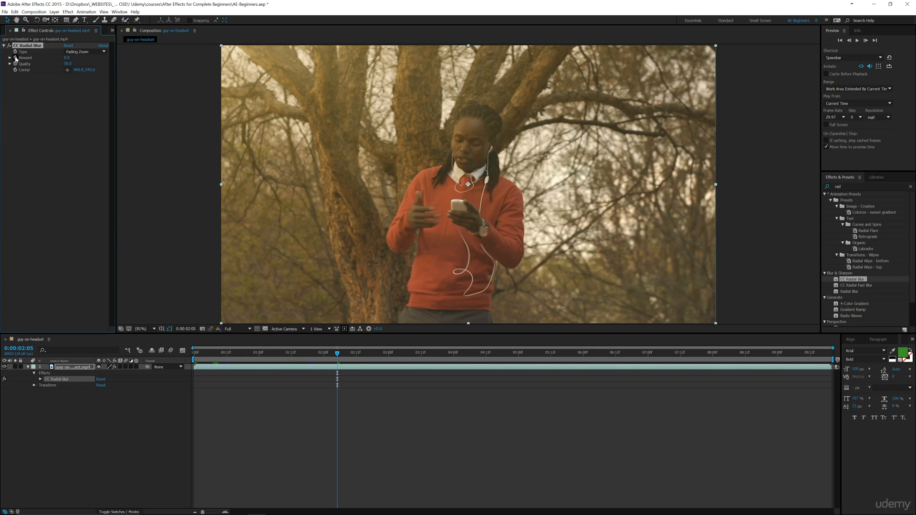
left_click(40, 379)
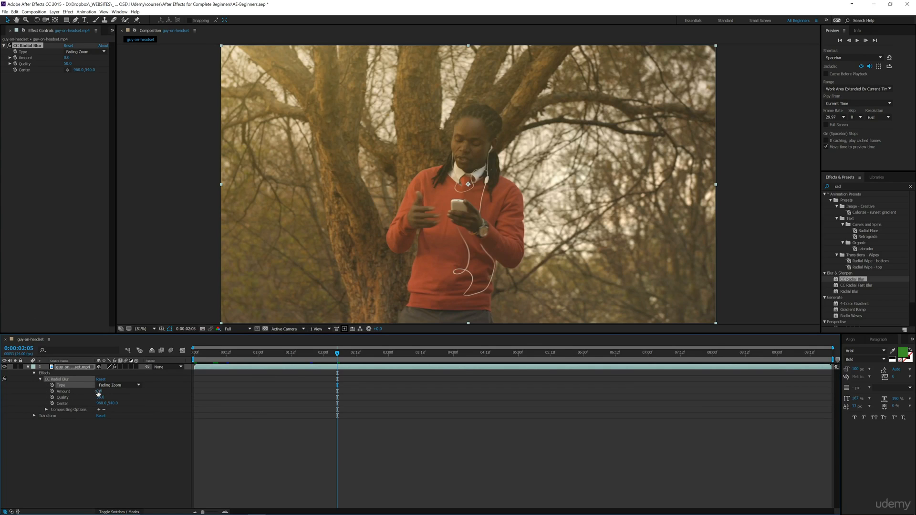
left_click_drag(98, 392, 120, 391)
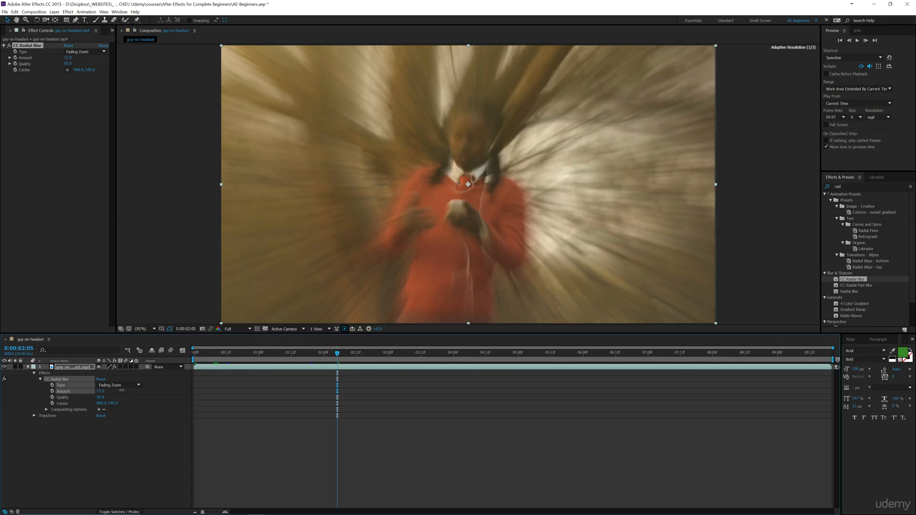
left_click(100, 391)
type("100")
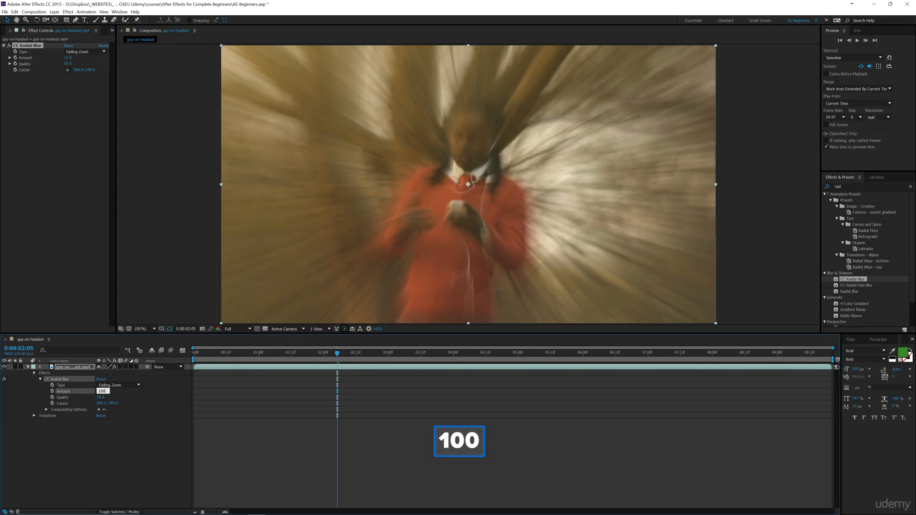
key("Return")
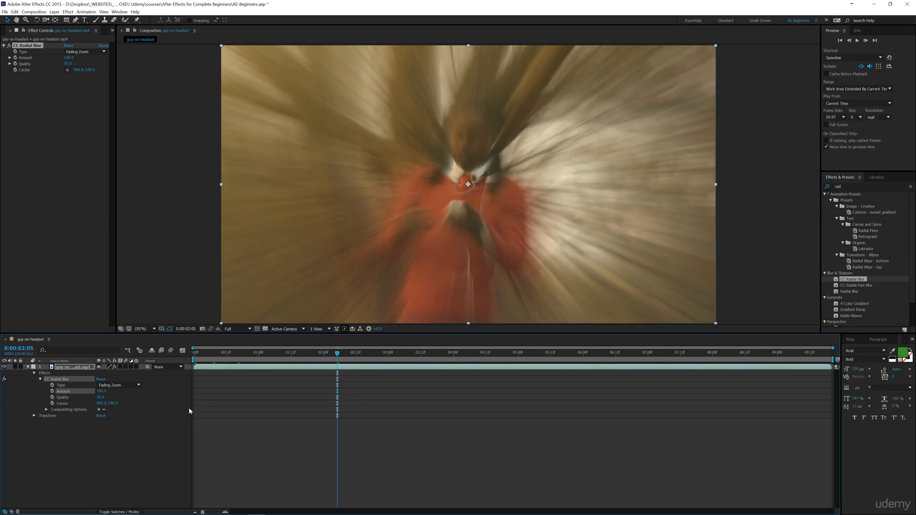
Keyframe the CC Radial Blur Amount at 0:00:02:05, and set it to 0 at 0:00:01:22
left_click(52, 391)
left_click_drag(338, 354, 319, 357)
left_click(101, 391)
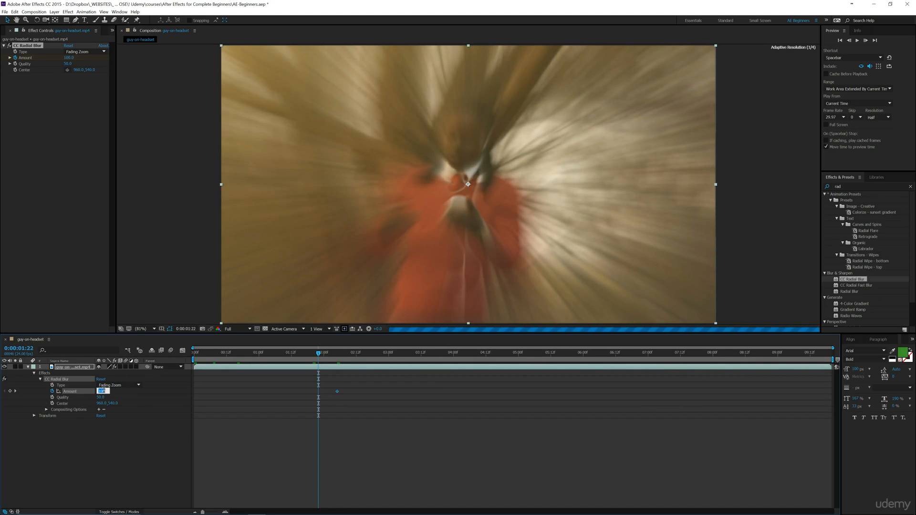
type("0")
key("Return")
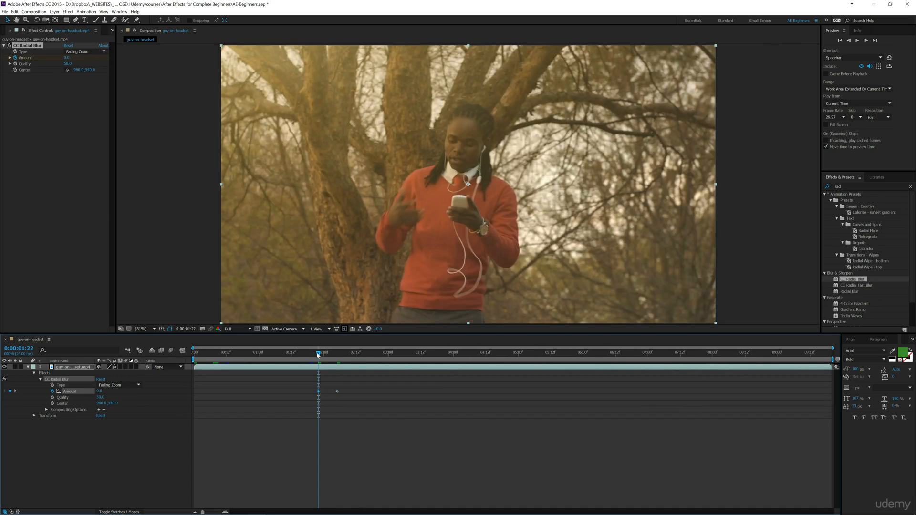
Preview the zoom blur animation from 0:00:01:13
left_click_drag(317, 356, 293, 357)
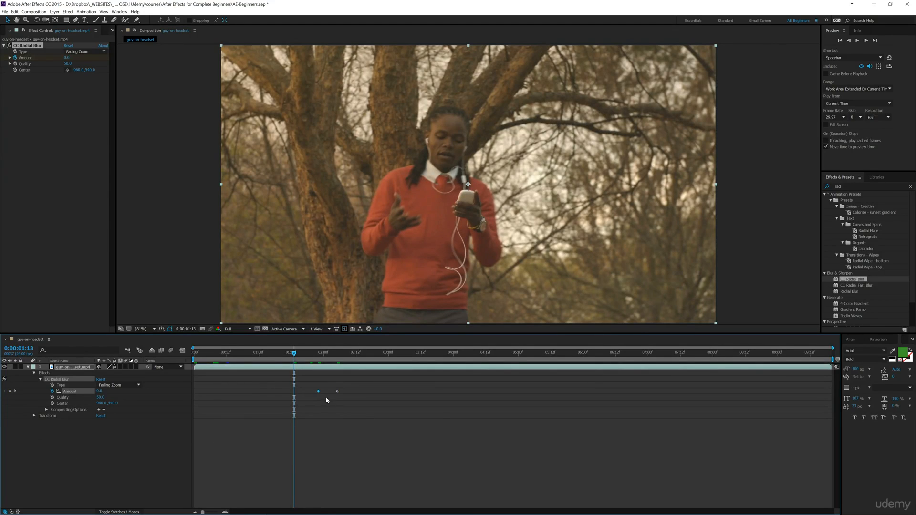
key("space")
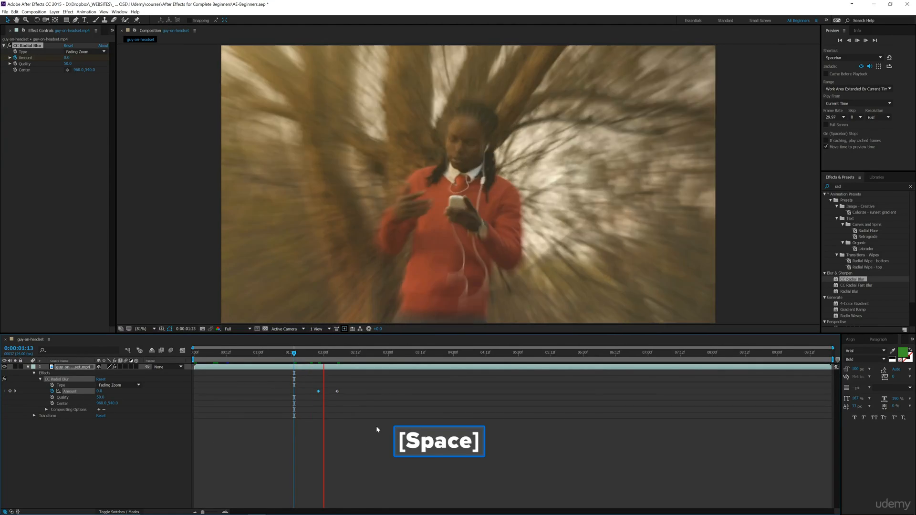
key("space")
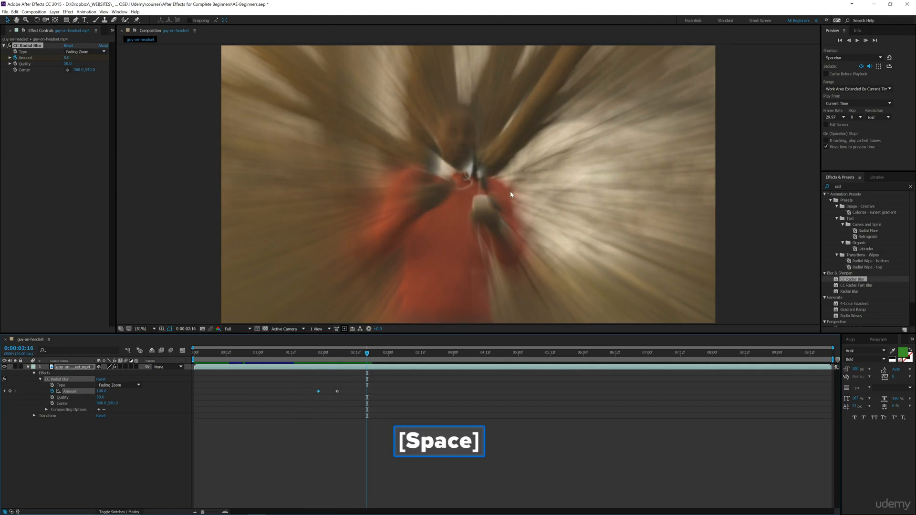
Raise the CC Radial Blur Amount at the 0:00:02:05 keyframe to about 200 and preview the stronger blur from 0:00:01:14
key("j")
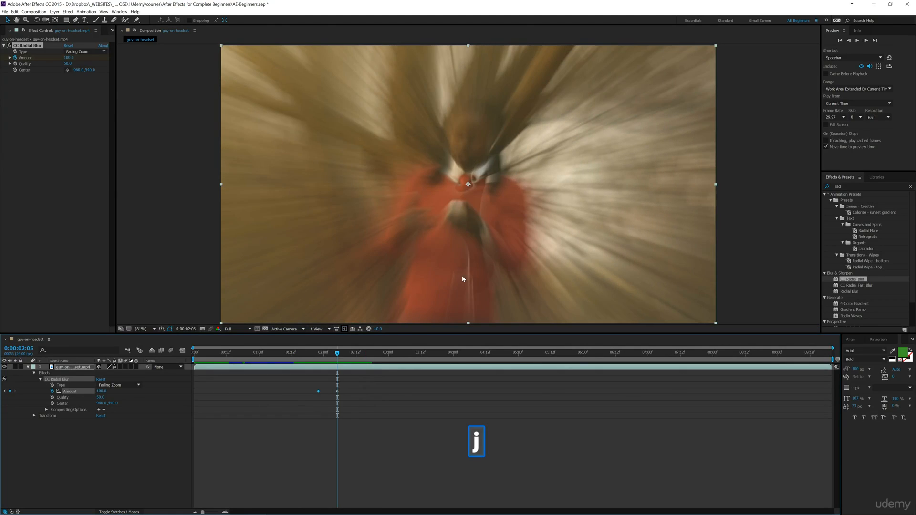
left_click_drag(100, 392, 209, 386)
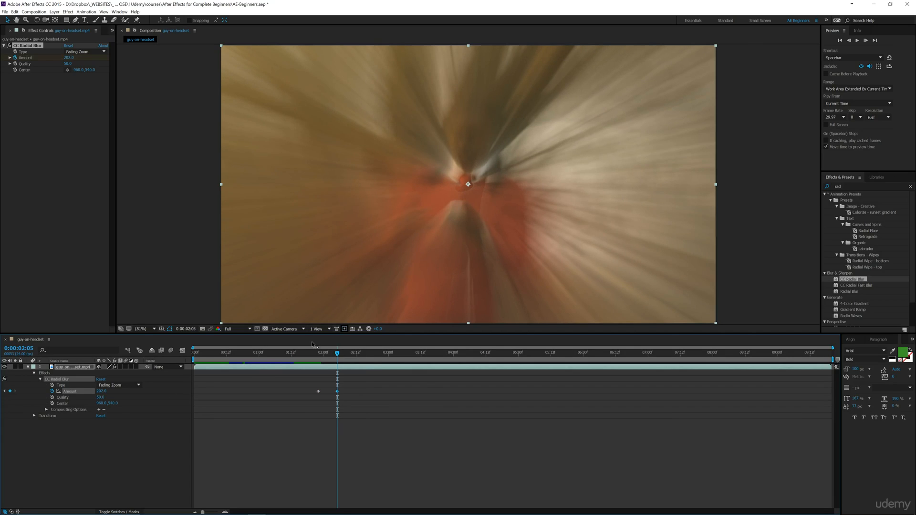
left_click_drag(338, 356, 297, 357)
key("space")
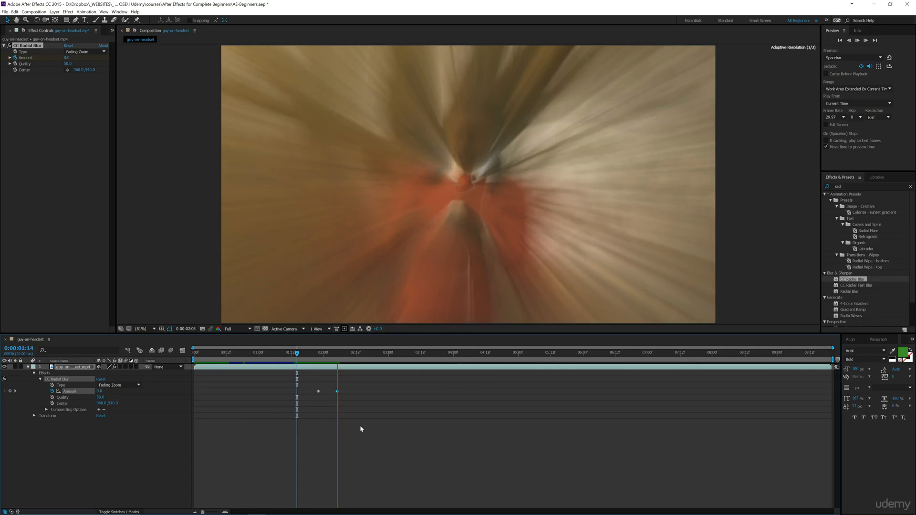
key("space")
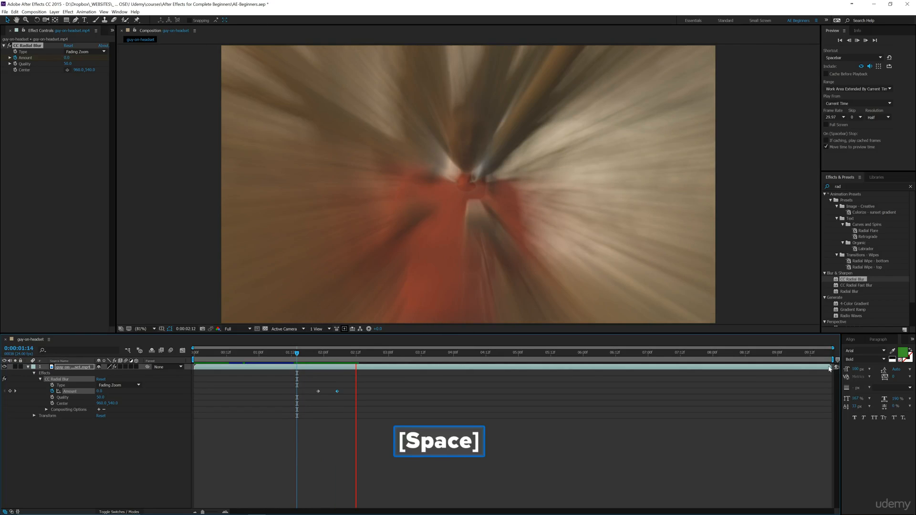
Shorten the work area to end at about 0:00:02:12 and set the composition view resolution to Half
left_click_drag(832, 359, 360, 359)
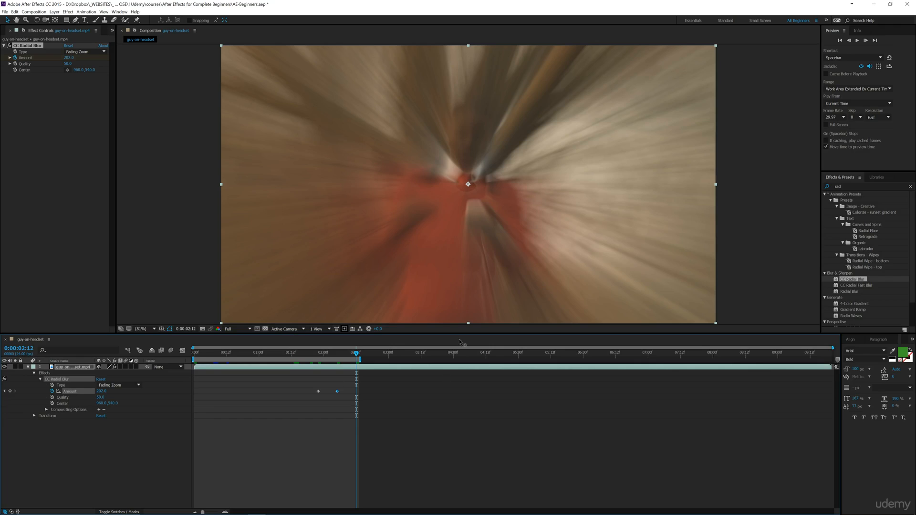
left_click(242, 329)
left_click(238, 353)
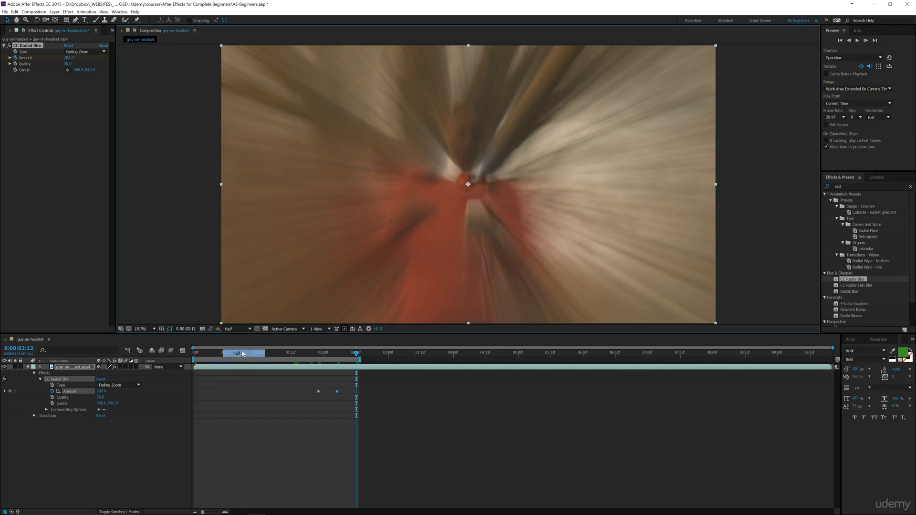
Play back the shortened work area to check the zoom blur transition at half resolution
left_click_drag(356, 354, 310, 354)
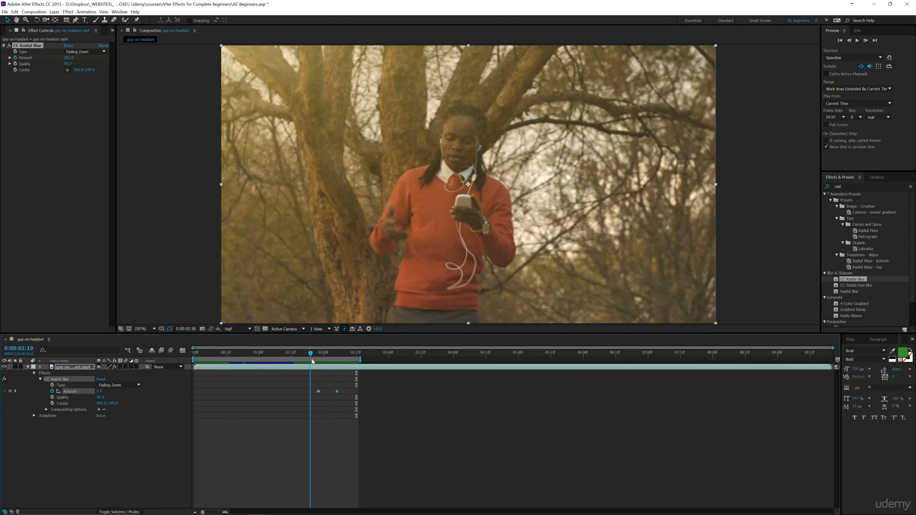
key("space")
key("space")
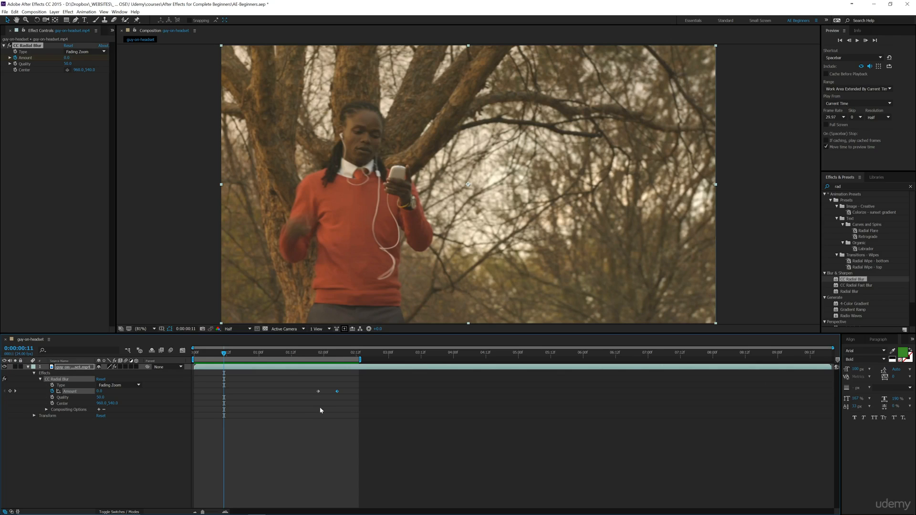
key("space")
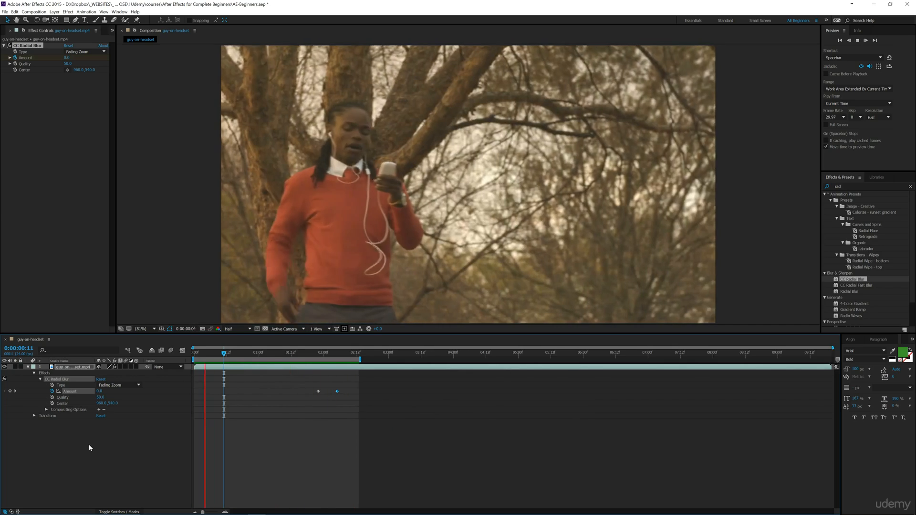
key("space")
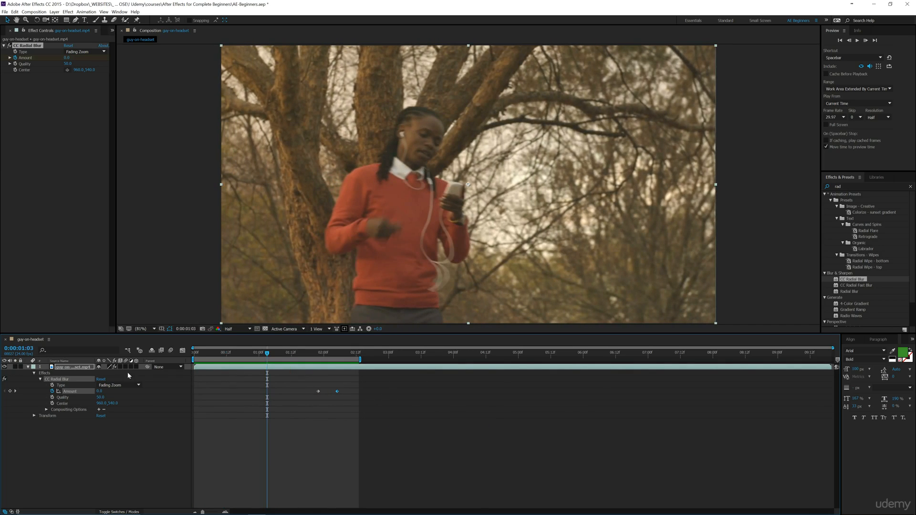
Apply CC Radial Fast Blur to the footage layer, disable CC Radial Blur, and expand the new effect's properties in the timeline
left_click(40, 379)
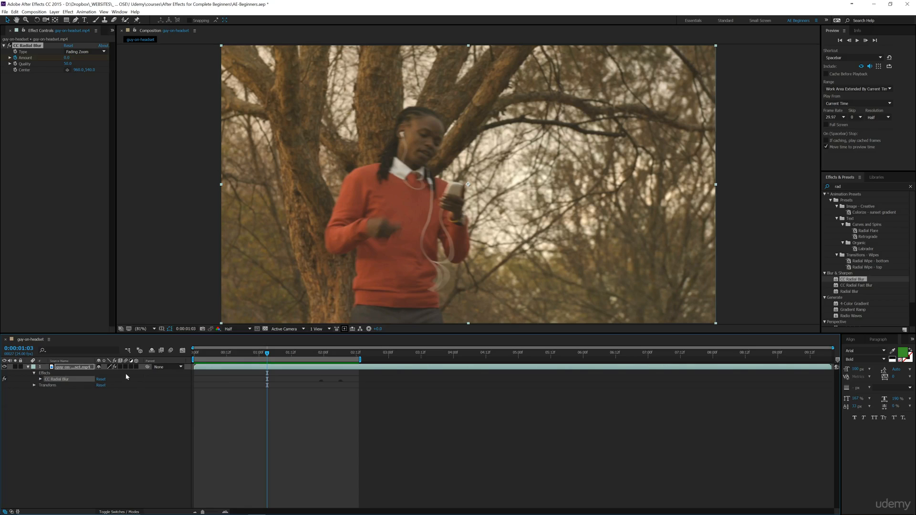
left_click_drag(856, 285, 77, 375)
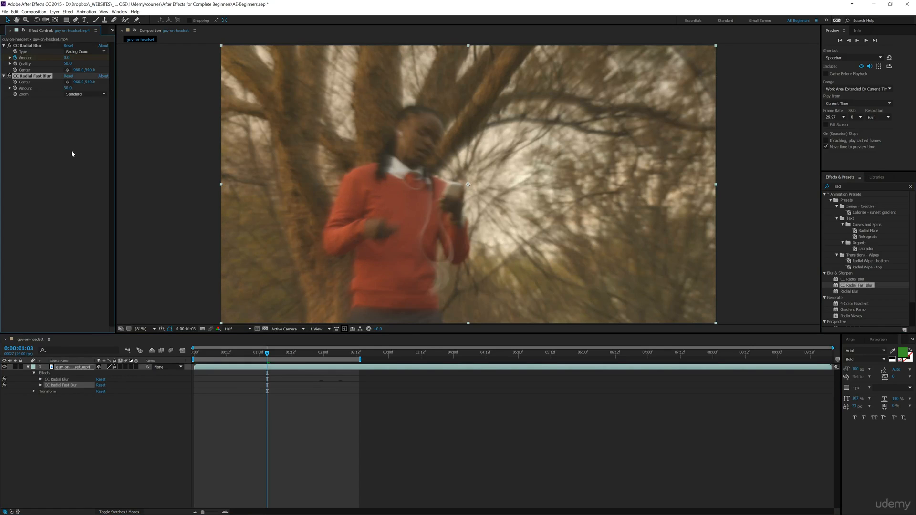
left_click(9, 46)
left_click(40, 386)
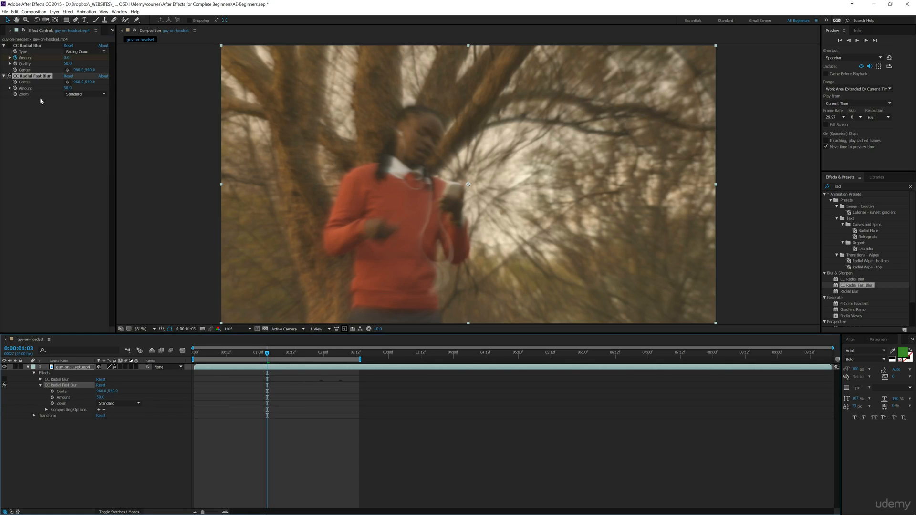
Place the CC Radial Fast Blur center on the man's face and keyframe Center at 0:00:01:03
left_click(84, 94)
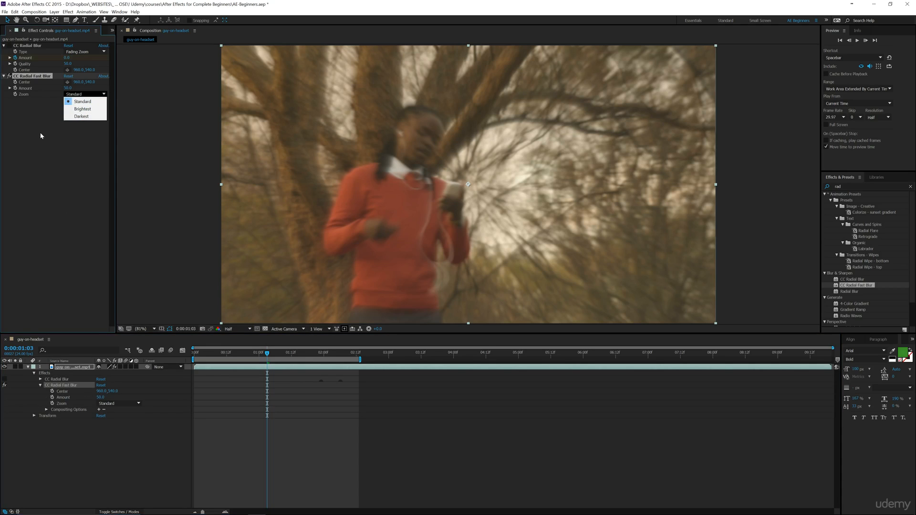
left_click(32, 117)
left_click(33, 82)
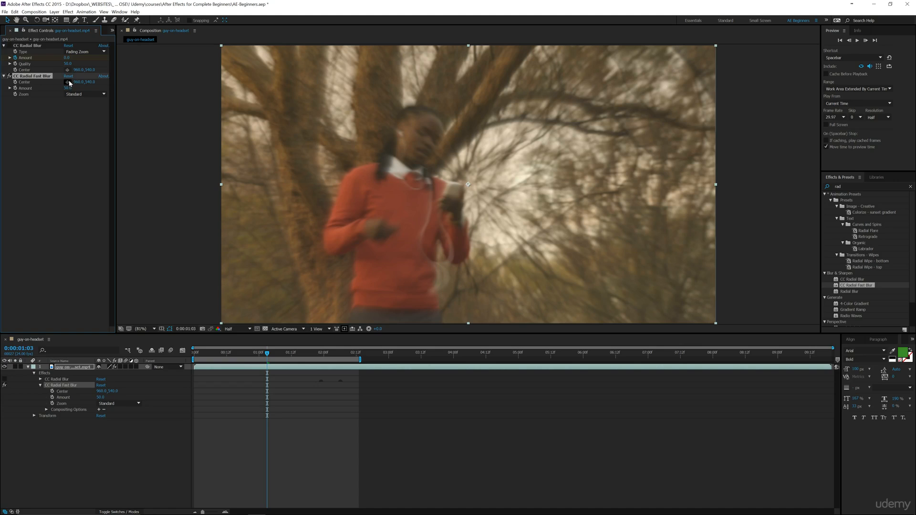
left_click(67, 81)
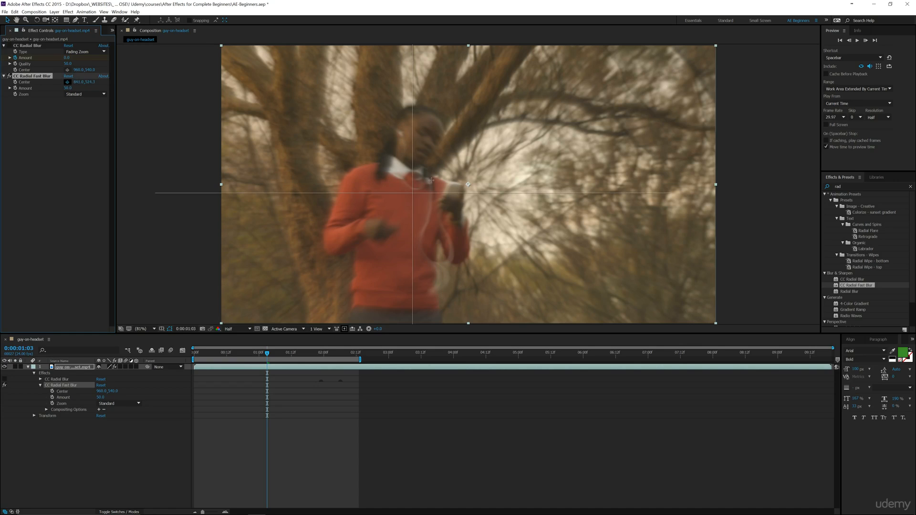
left_click(422, 143)
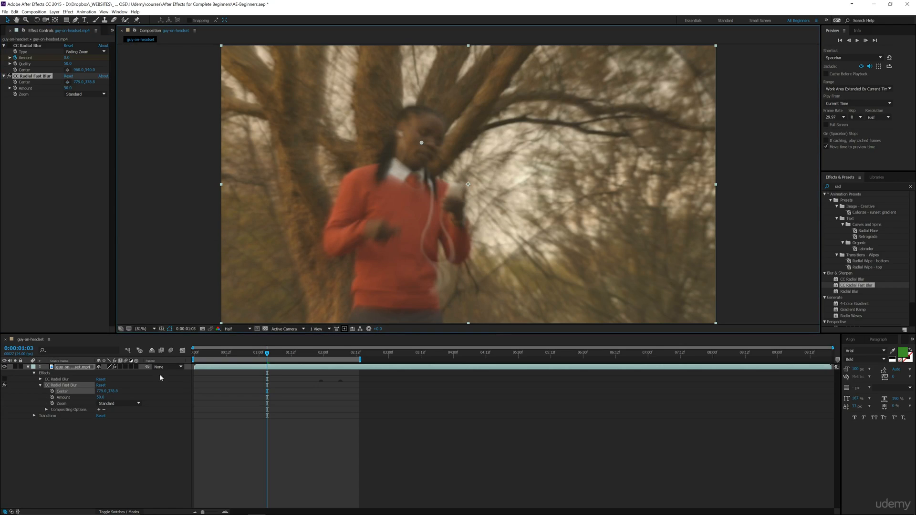
left_click(52, 391)
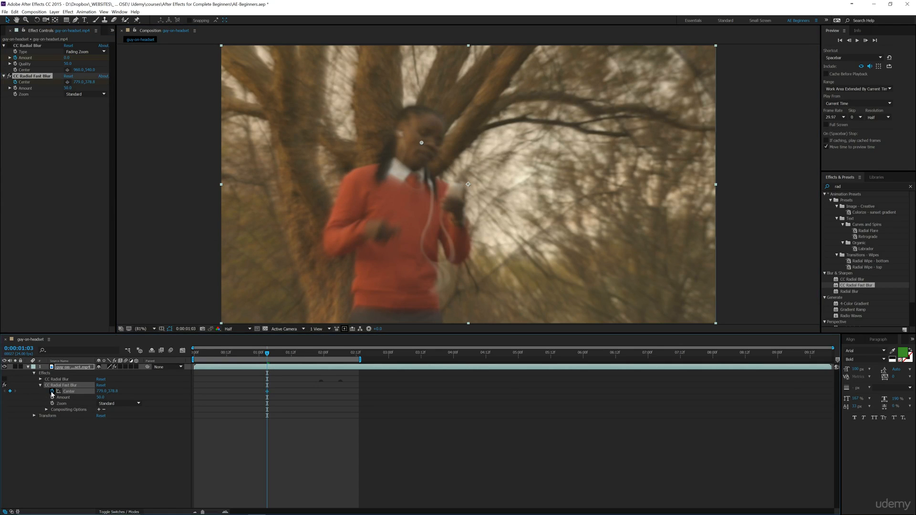
Set the CC Radial Fast Blur Amount to 0 at 0:00:00:21 and start keyframing it there
left_click_drag(266, 354, 253, 356)
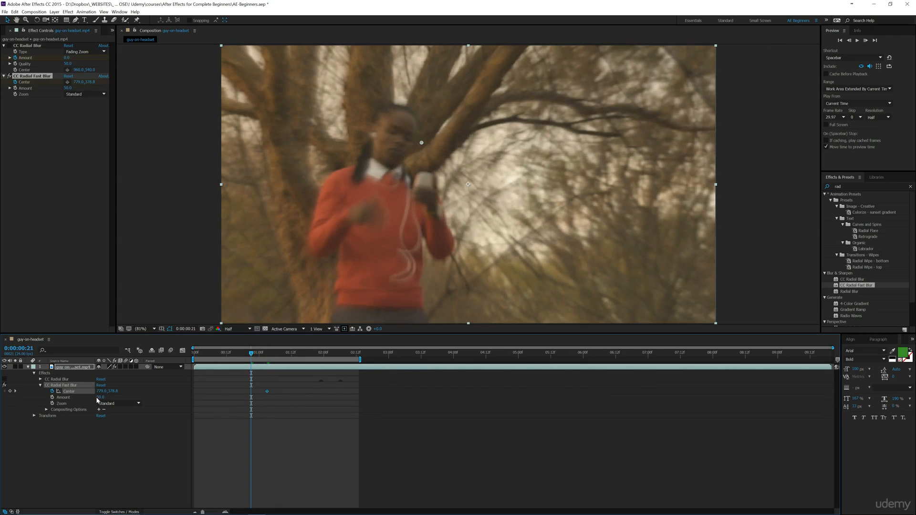
left_click_drag(102, 397, 61, 403)
left_click(52, 397)
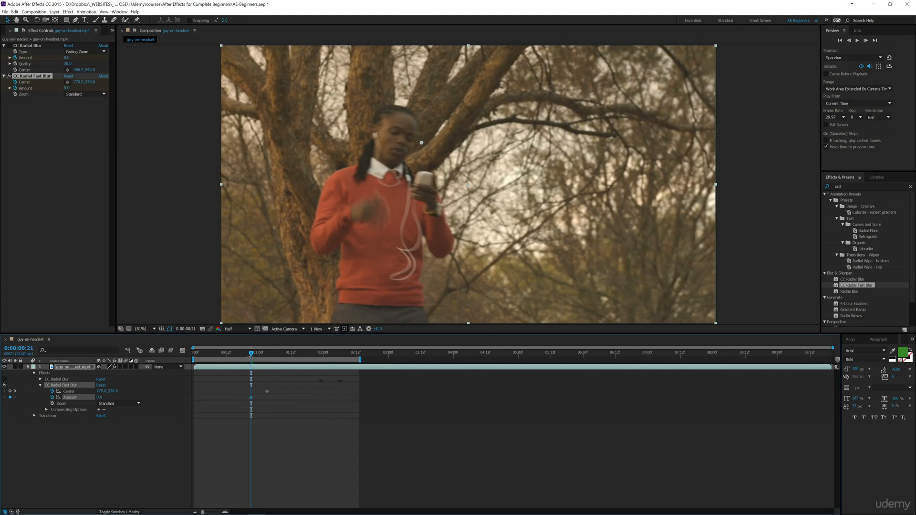
Enter 150 as the CC Radial Fast Blur Amount at the 0:00:01:03 Center keyframe
key("k")
left_click(97, 400)
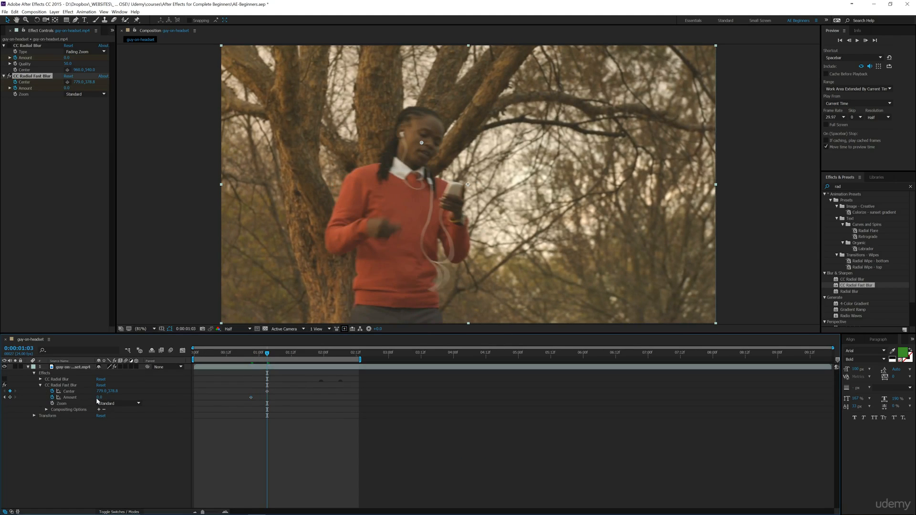
left_click(97, 398)
type("150")
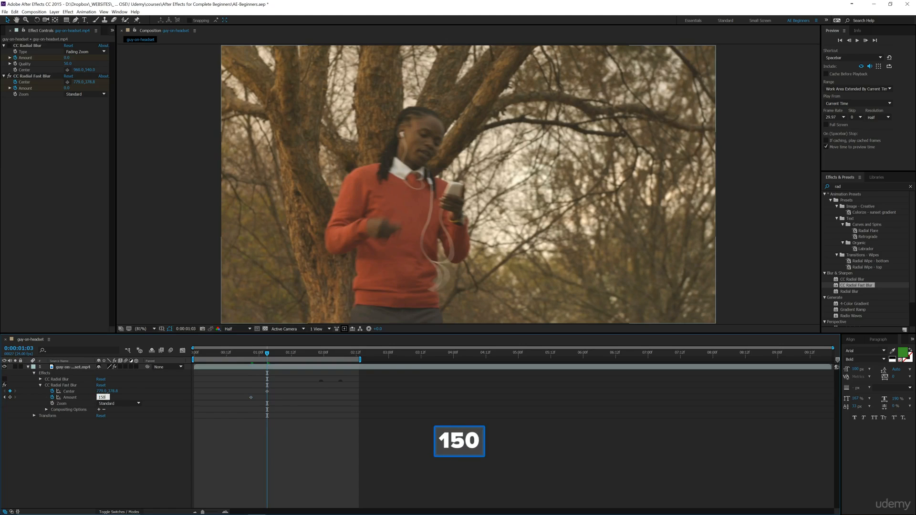
key("Return")
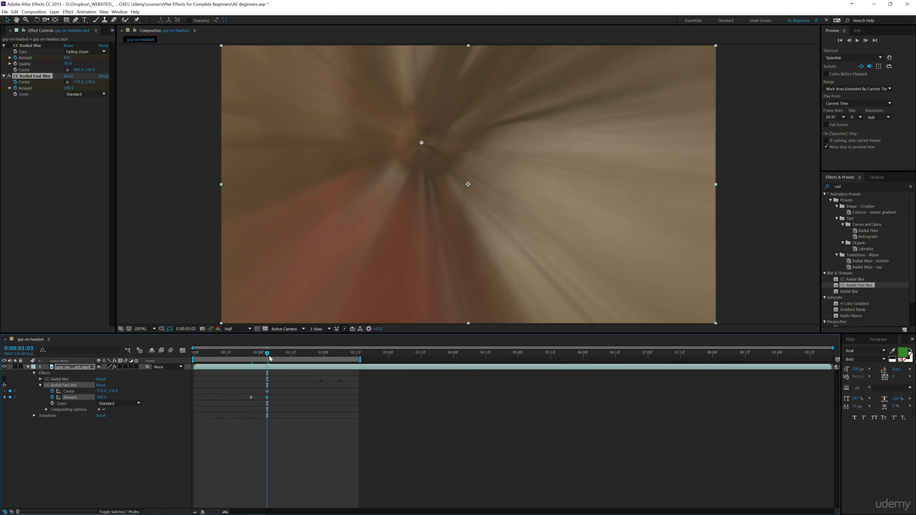
Preview the CC Radial Fast Blur animation from 0:00:00:13
left_click_drag(265, 357, 229, 355)
key("space")
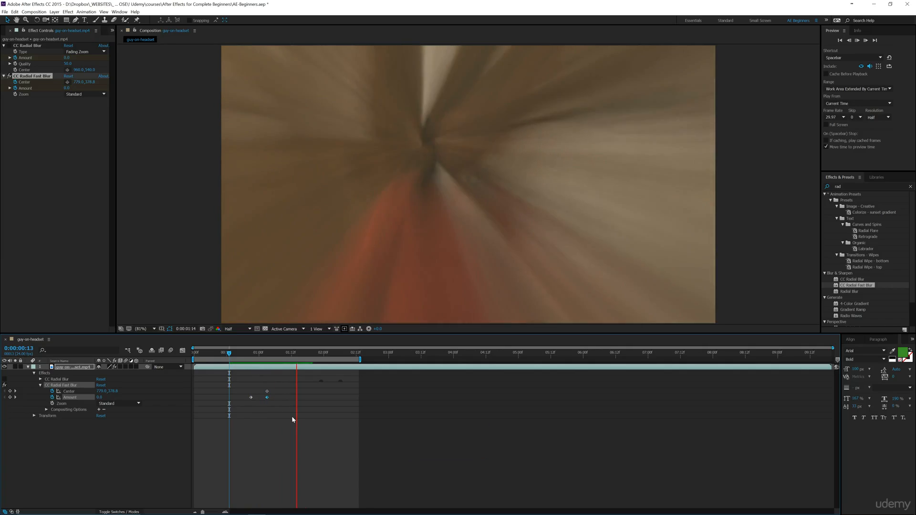
key("space")
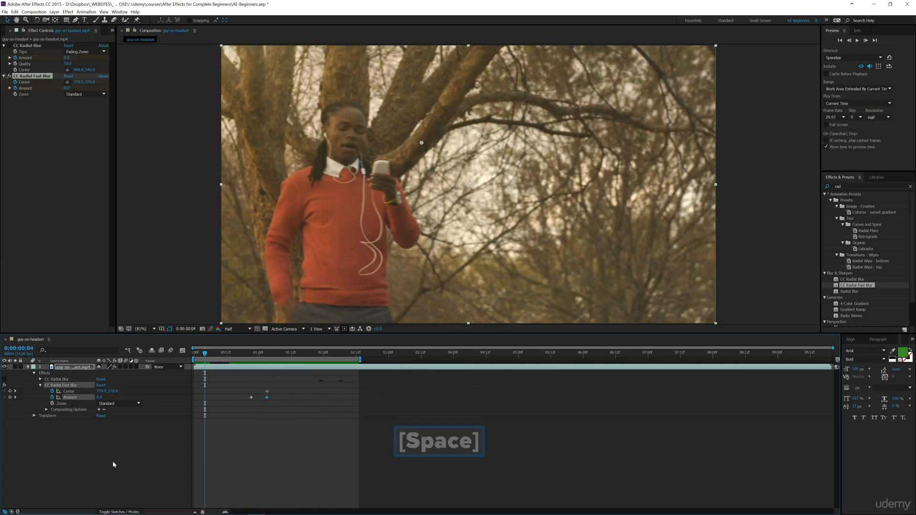